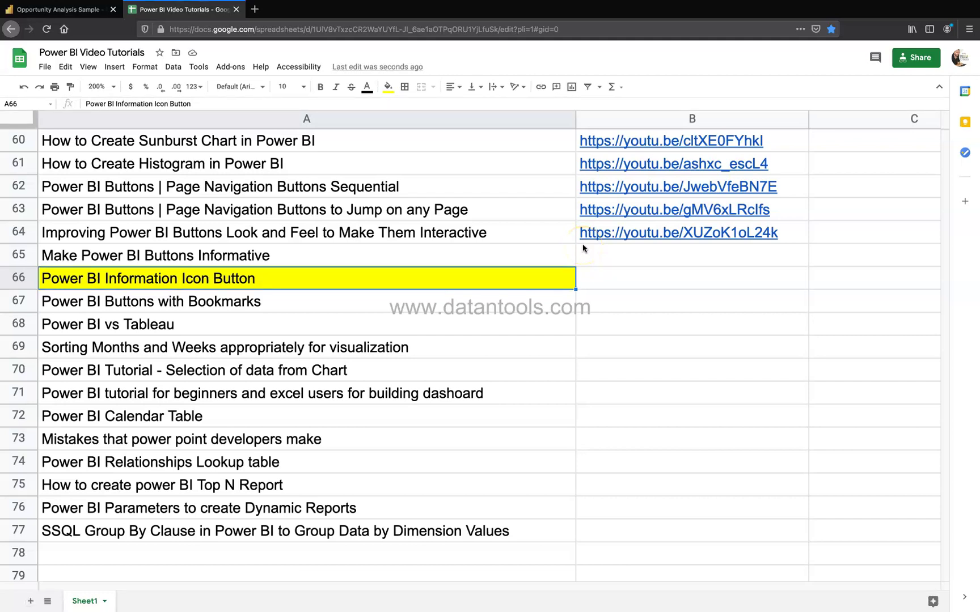
# Step: Click around and scroll through the page in the current browser tab
pyautogui.click(218, 279)
pyautogui.click(181, 286)
pyautogui.click(207, 283)
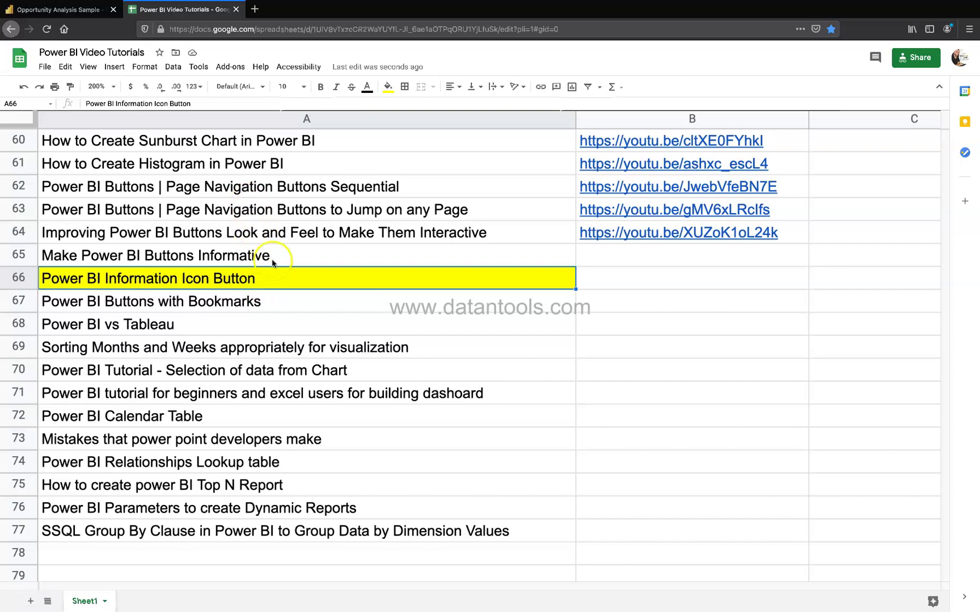
pyautogui.scroll(3, 275, 266)
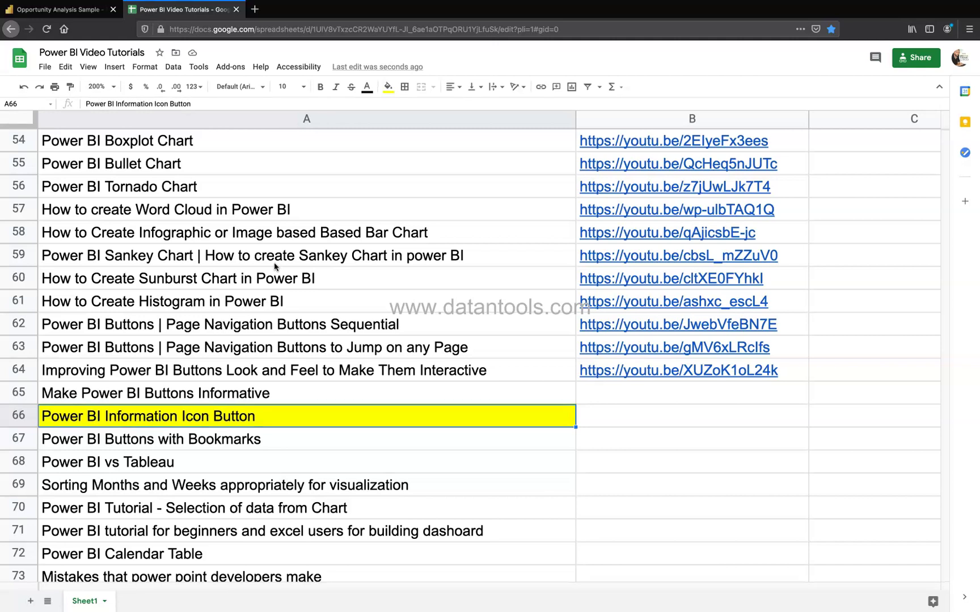
pyautogui.scroll(2, 274, 262)
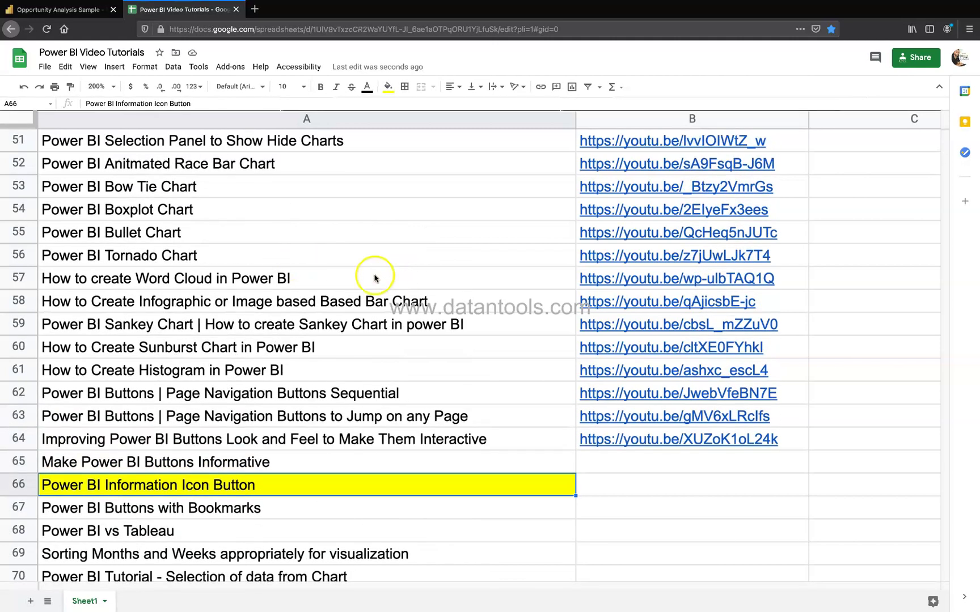
pyautogui.scroll(4, 348, 241)
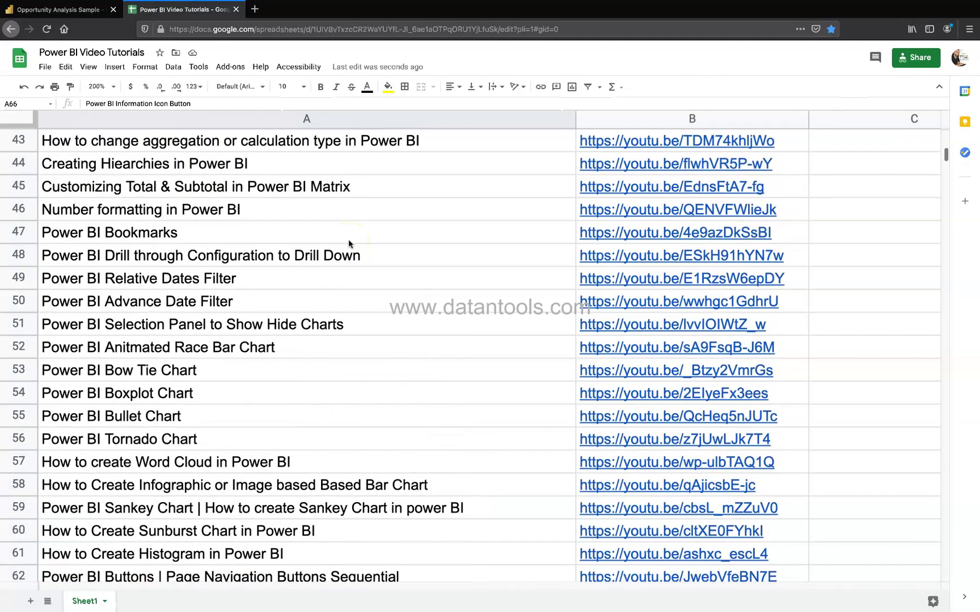
pyautogui.scroll(12, 349, 241)
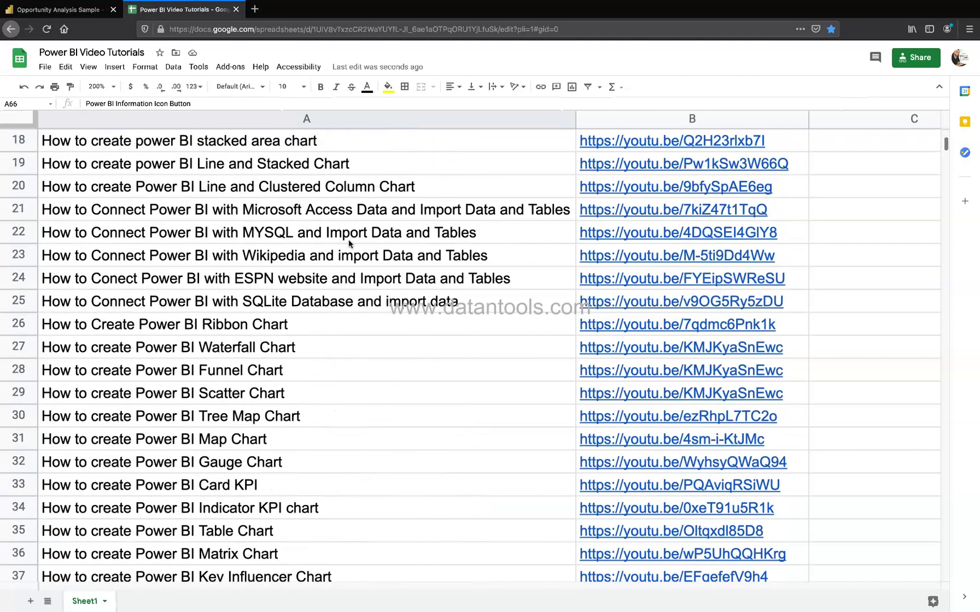
pyautogui.scroll(2, 348, 241)
pyautogui.scroll(-13, 350, 243)
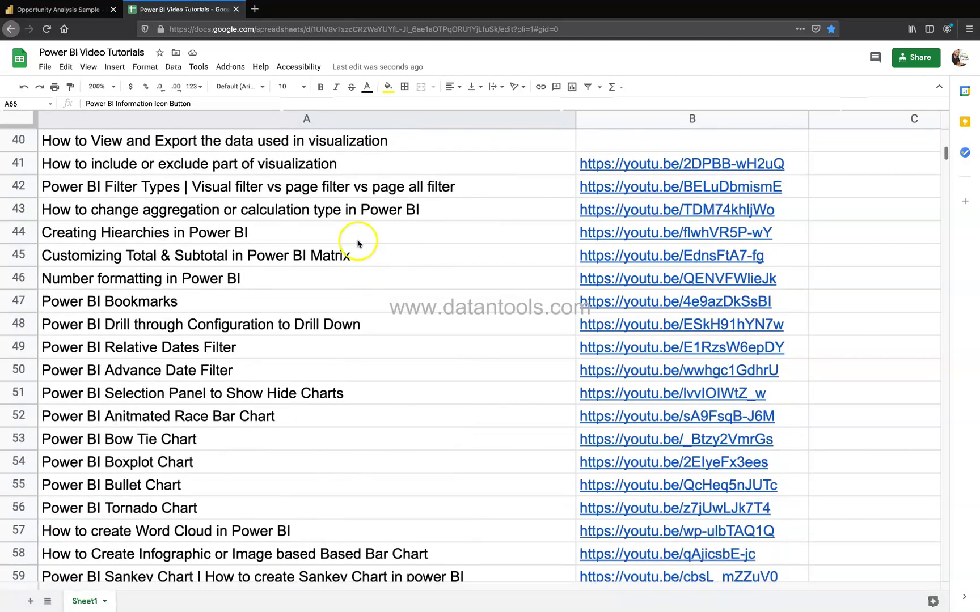
# Step: Go to the Opportunity Analysis Sample report and open the Buttons dropdown
pyautogui.moveTo(723, 381)
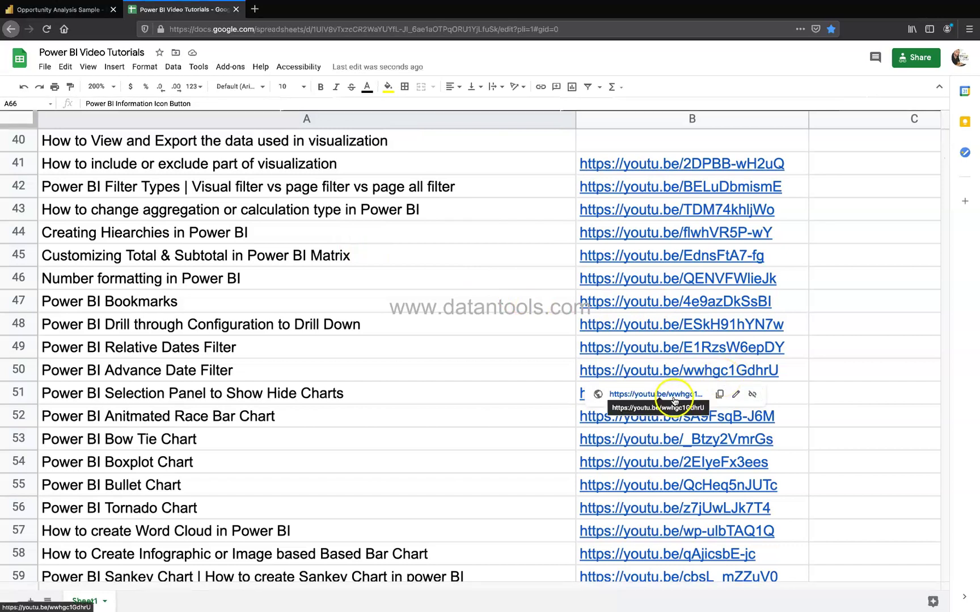
pyautogui.scroll(-7, 482, 474)
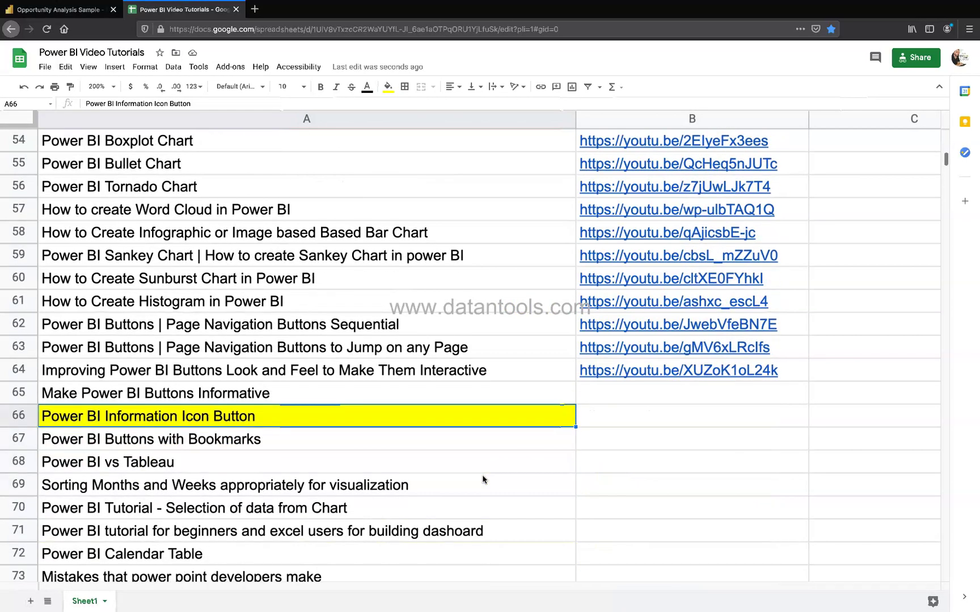
pyautogui.scroll(-1, 482, 480)
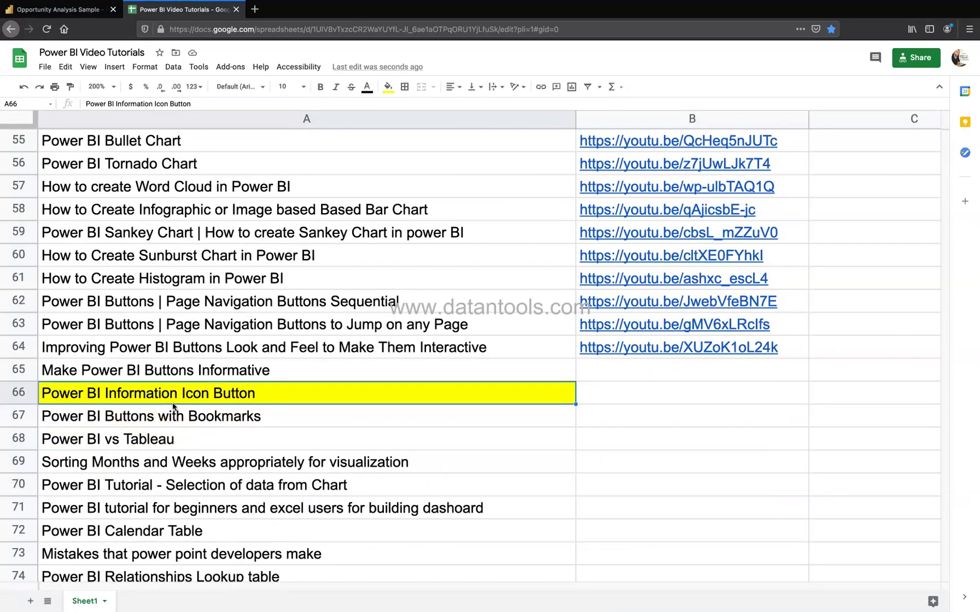
pyautogui.click(87, 13)
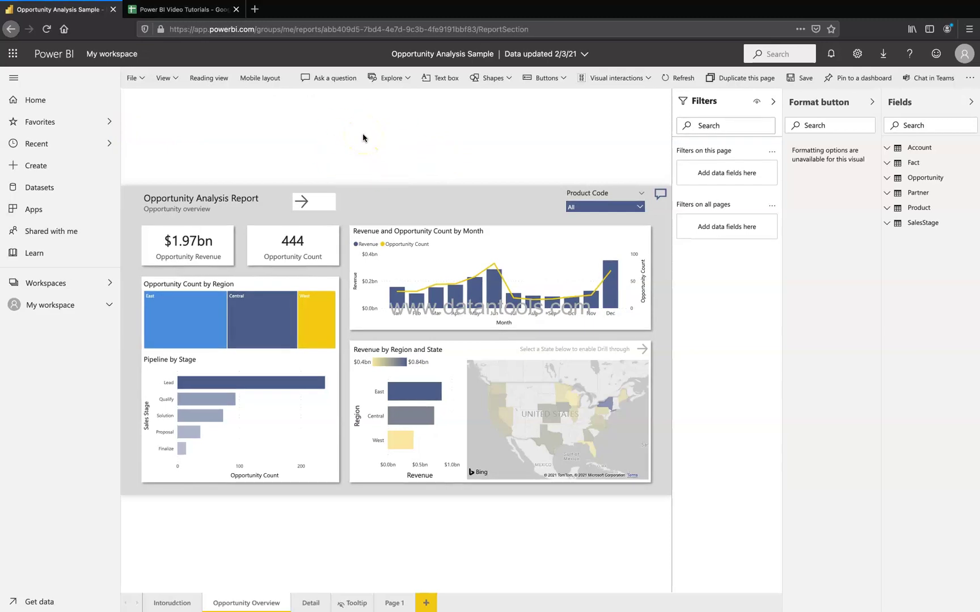
pyautogui.click(559, 82)
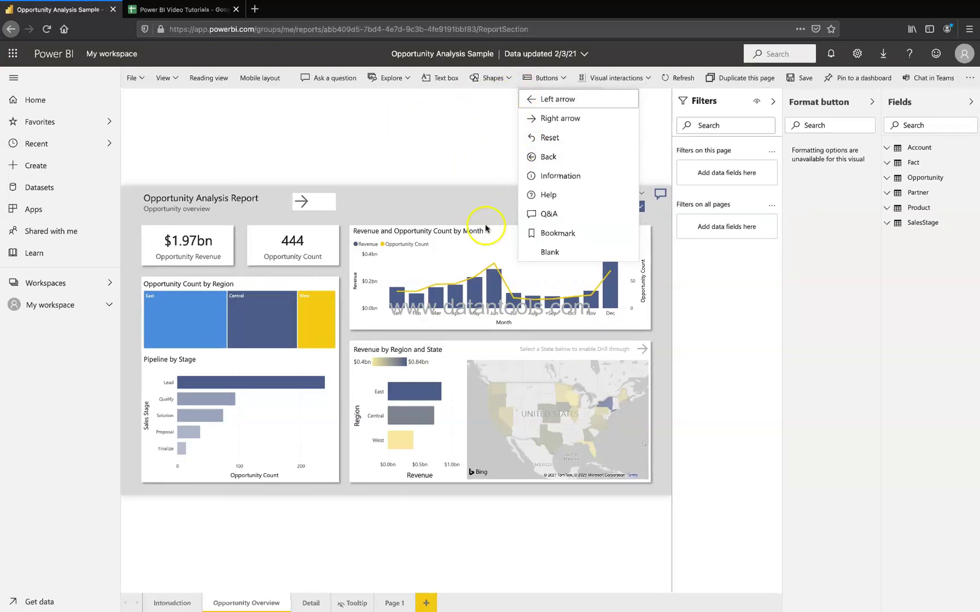
# Step: Add an Information button beside the Opportunity Overview title, then deselect everything
pyautogui.click(555, 178)
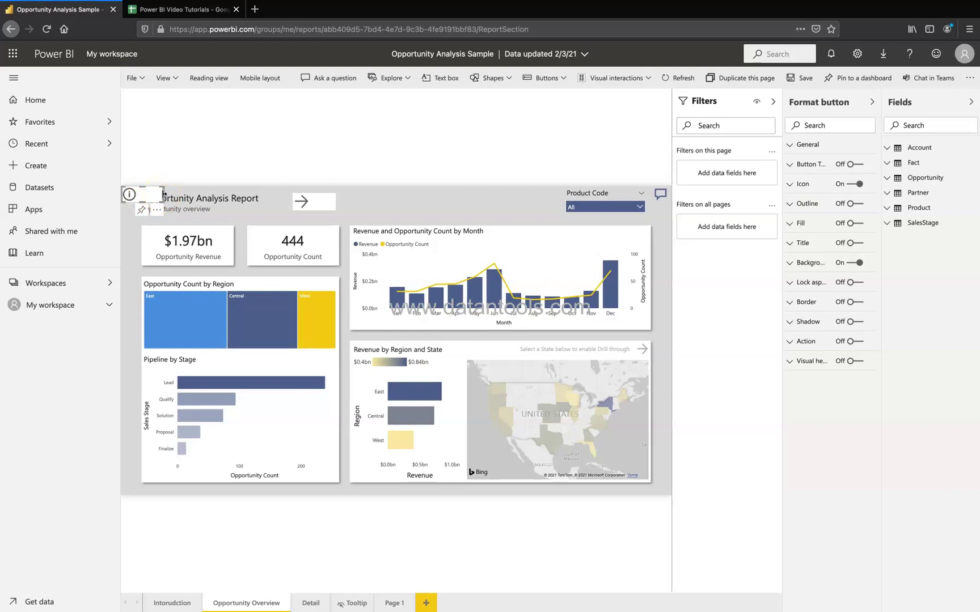
pyautogui.click(161, 194)
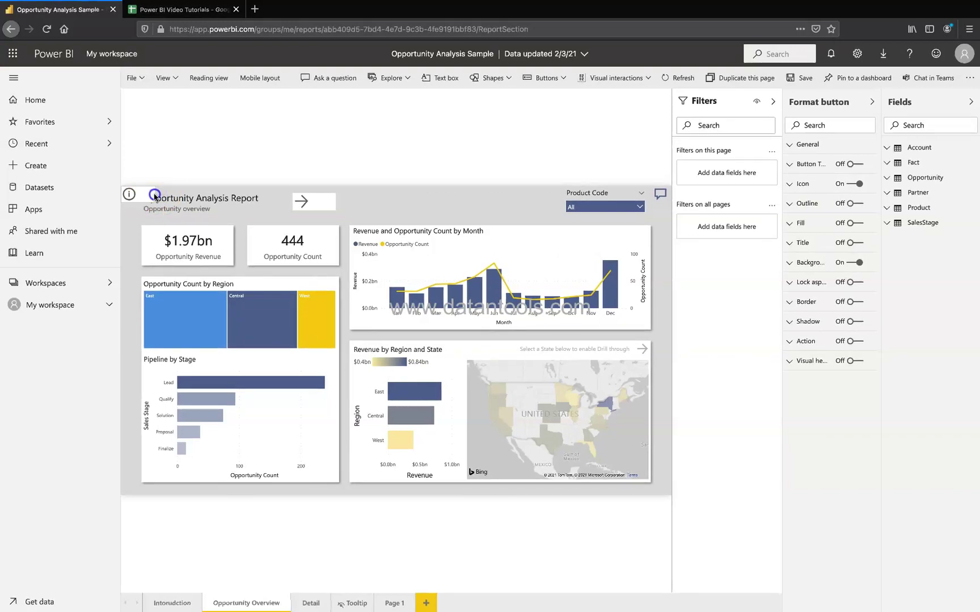
pyautogui.click(144, 194)
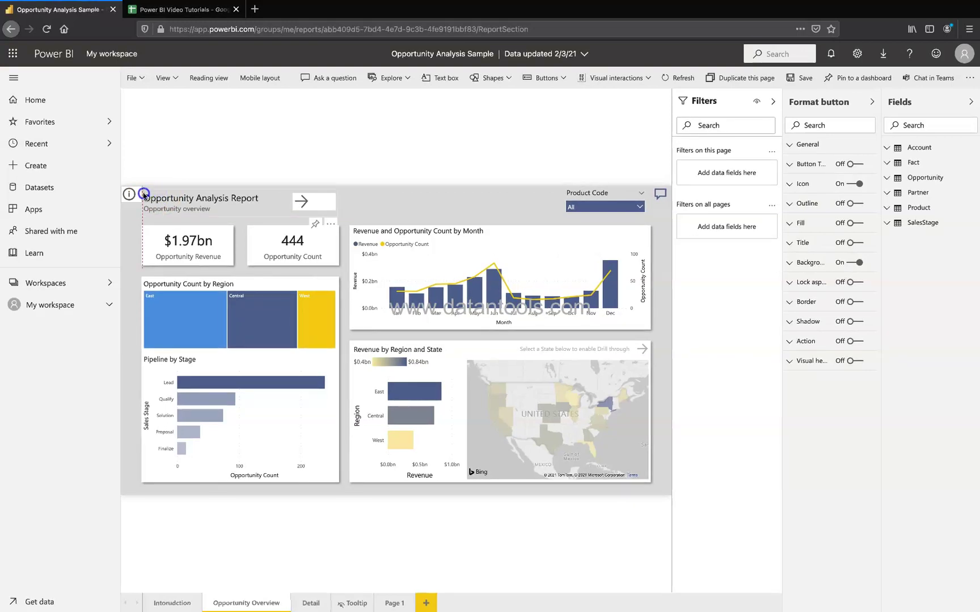
pyautogui.click(188, 160)
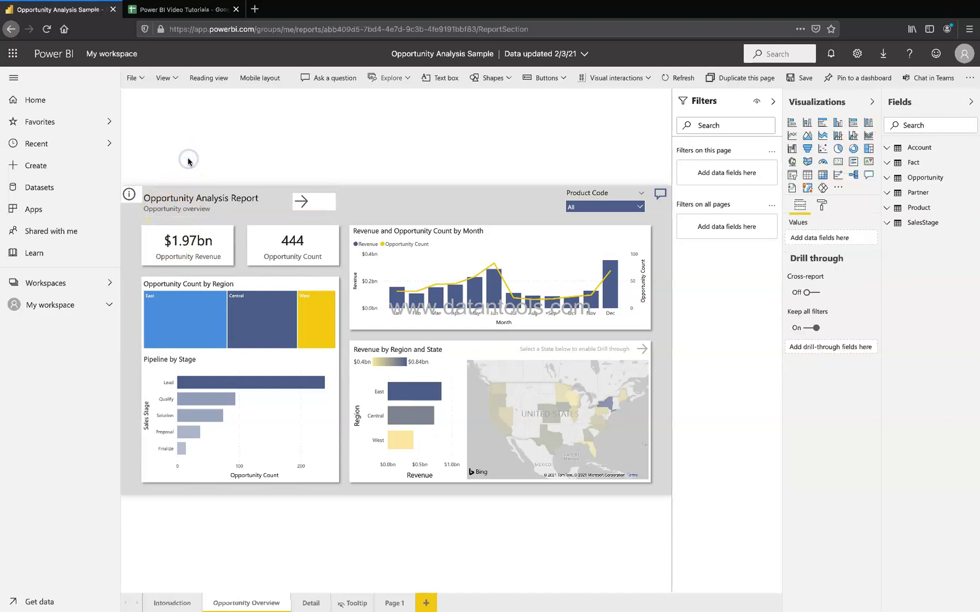
# Step: Turn on the information button's action, with type Bookmark and bookmark None
pyautogui.click(132, 197)
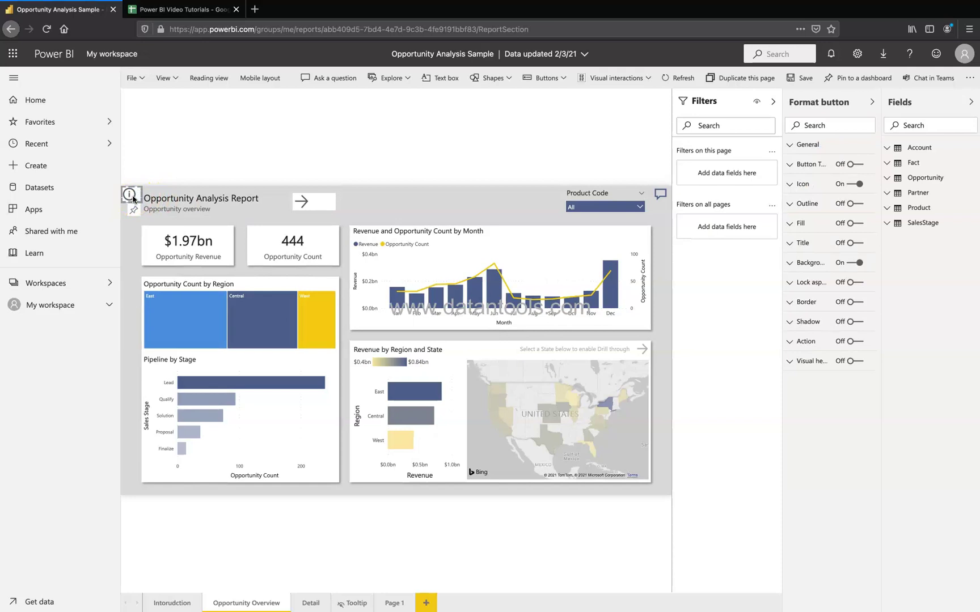
pyautogui.click(857, 342)
pyautogui.click(797, 343)
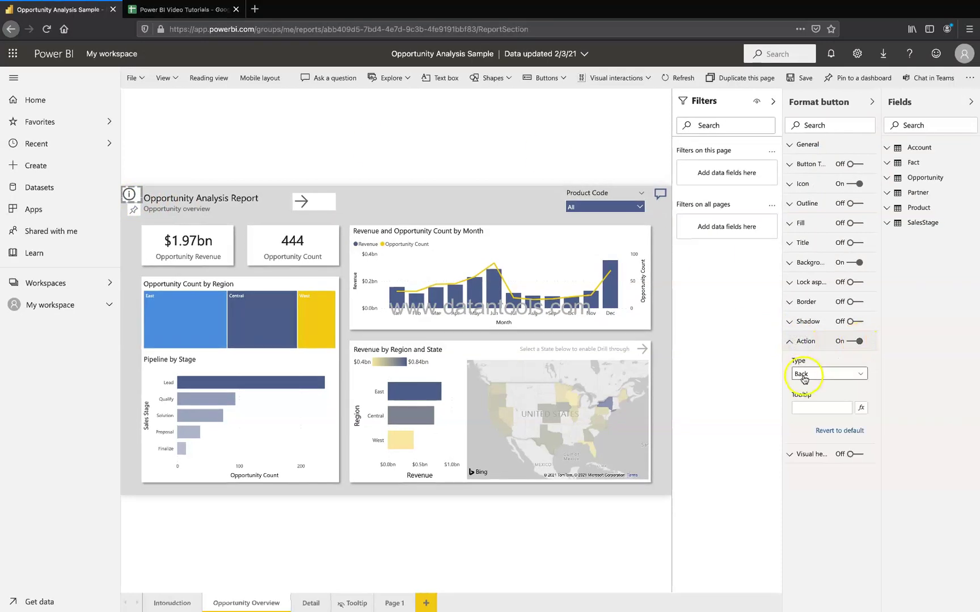
pyautogui.click(811, 408)
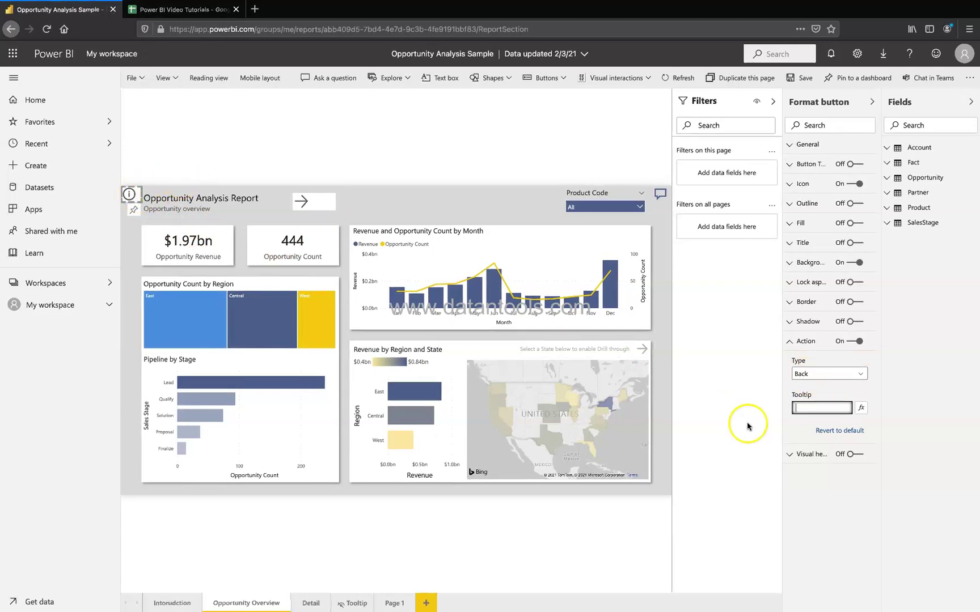
pyautogui.click(823, 378)
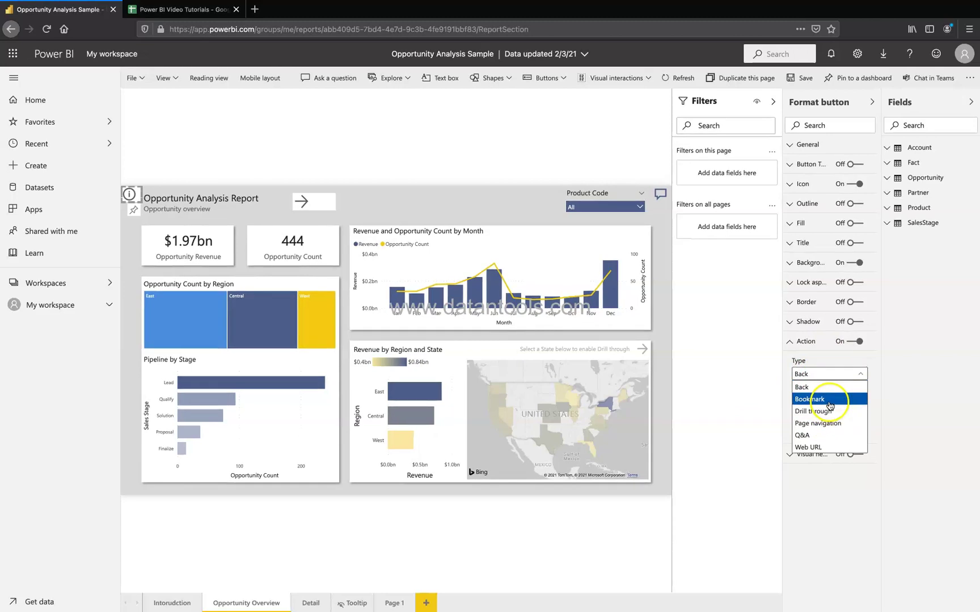
pyautogui.click(827, 400)
pyautogui.click(825, 408)
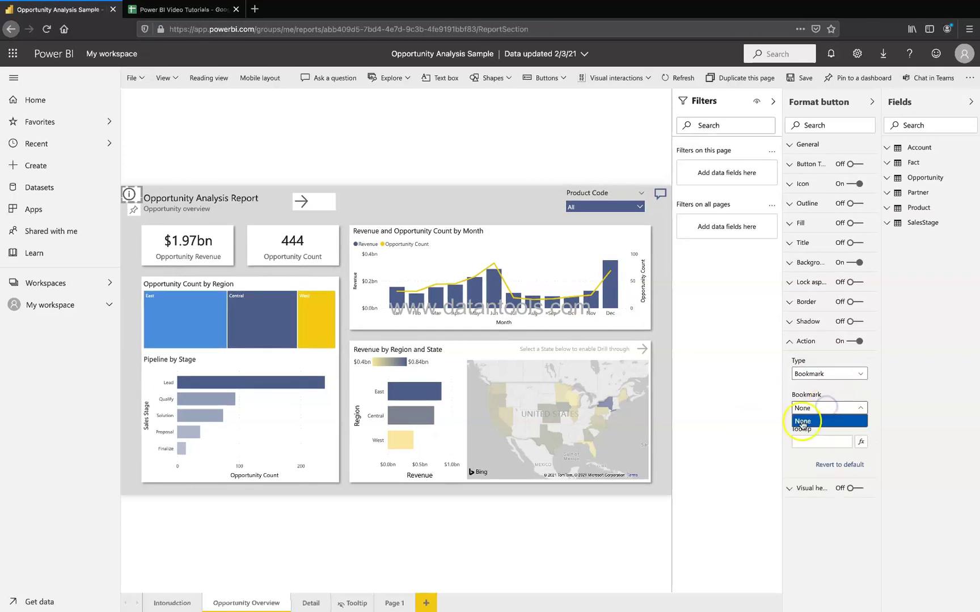
pyautogui.click(817, 423)
pyautogui.click(814, 442)
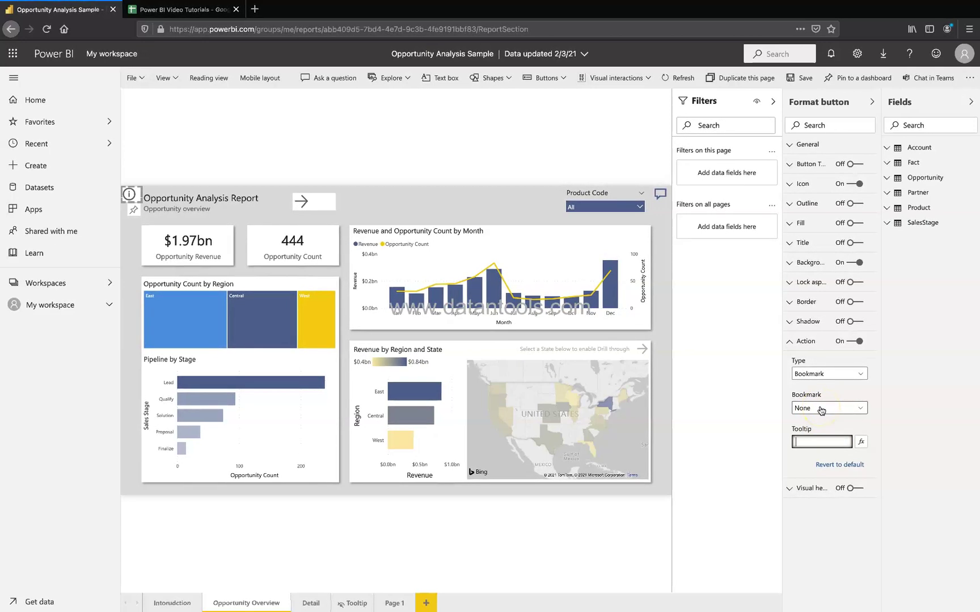
# Step: Write a tooltip asking viewers to contact the opp team at its company e-mail address
pyautogui.write('Pl')
pyautogui.write('ease contact')
pyautogui.write(' opp tea')
pyautogui.write('m')
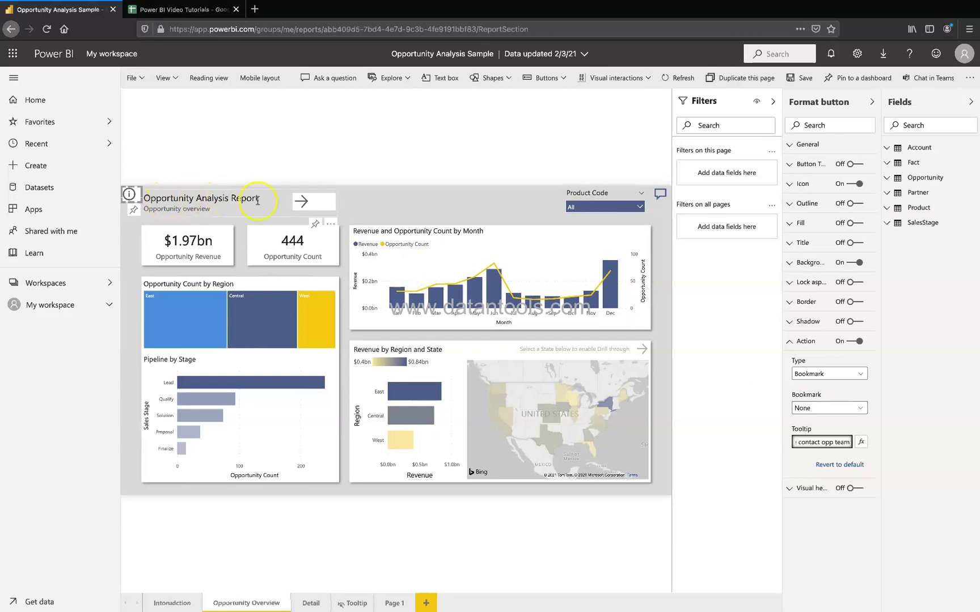
pyautogui.click(820, 442)
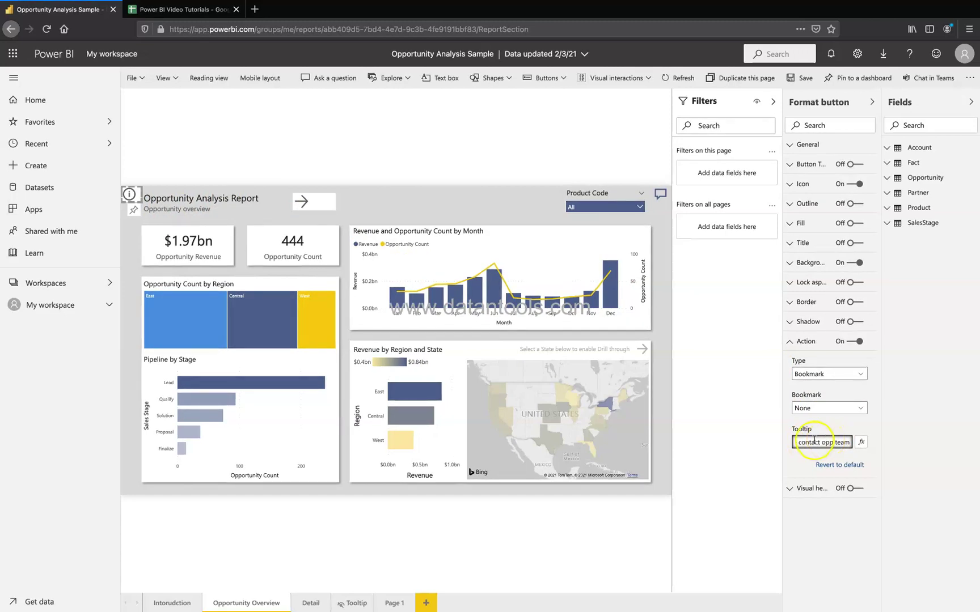
pyautogui.moveTo(814, 442); pyautogui.dragTo(832, 446)
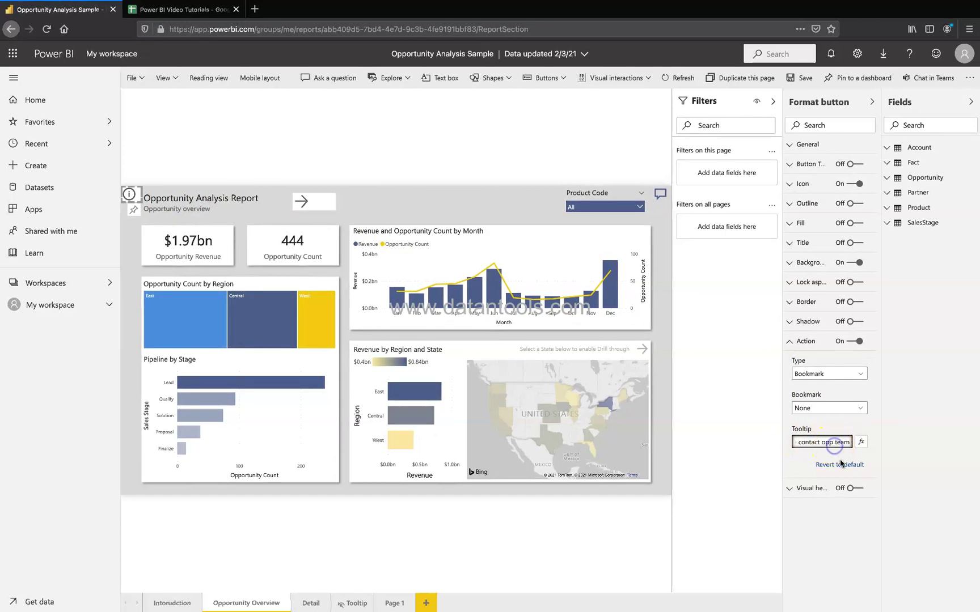
pyautogui.click(849, 478)
pyautogui.write('tteam')
pyautogui.write(' at')
pyautogui.press('Tab')
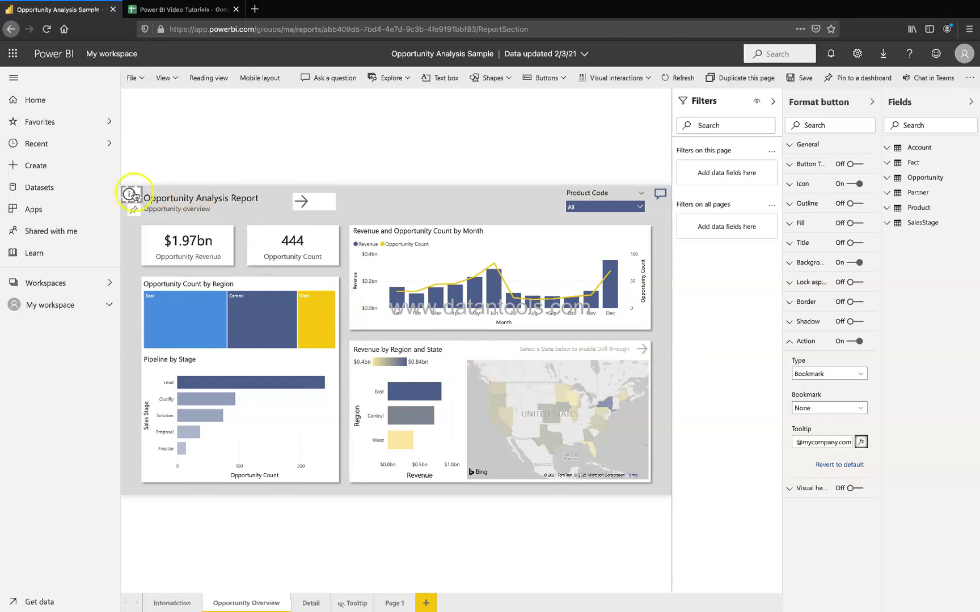
pyautogui.moveTo(130, 196)
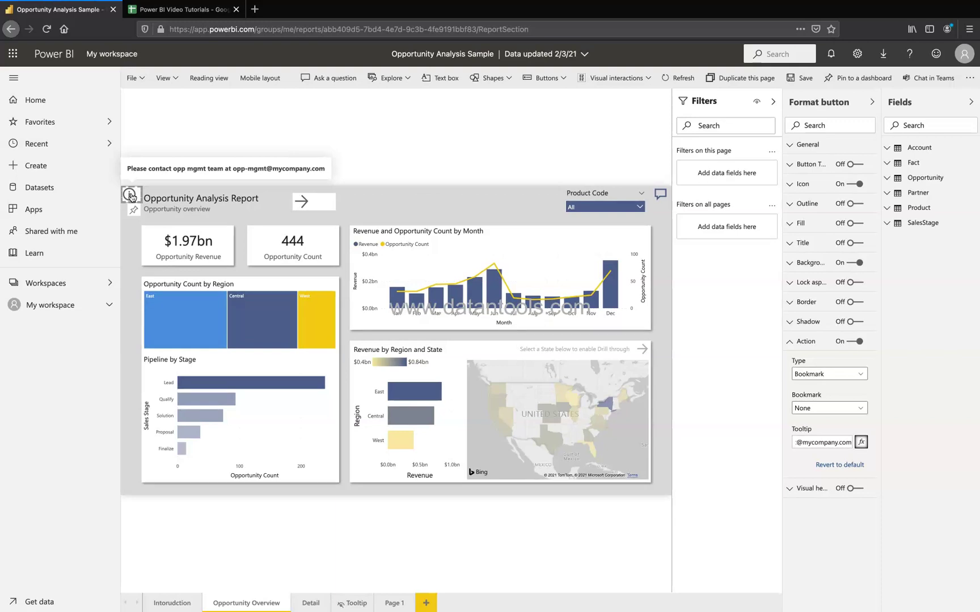
pyautogui.click(130, 196)
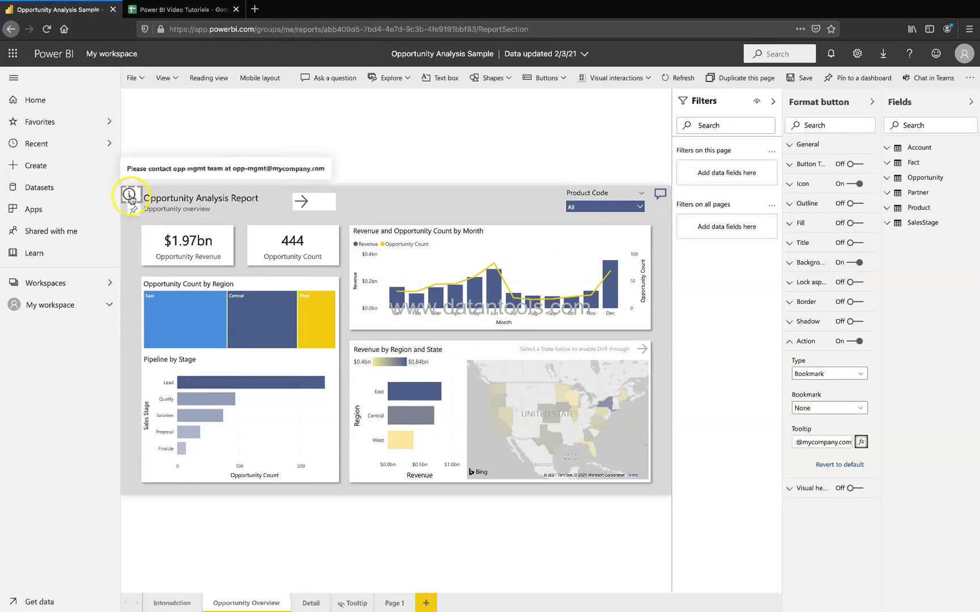
pyautogui.click(130, 197)
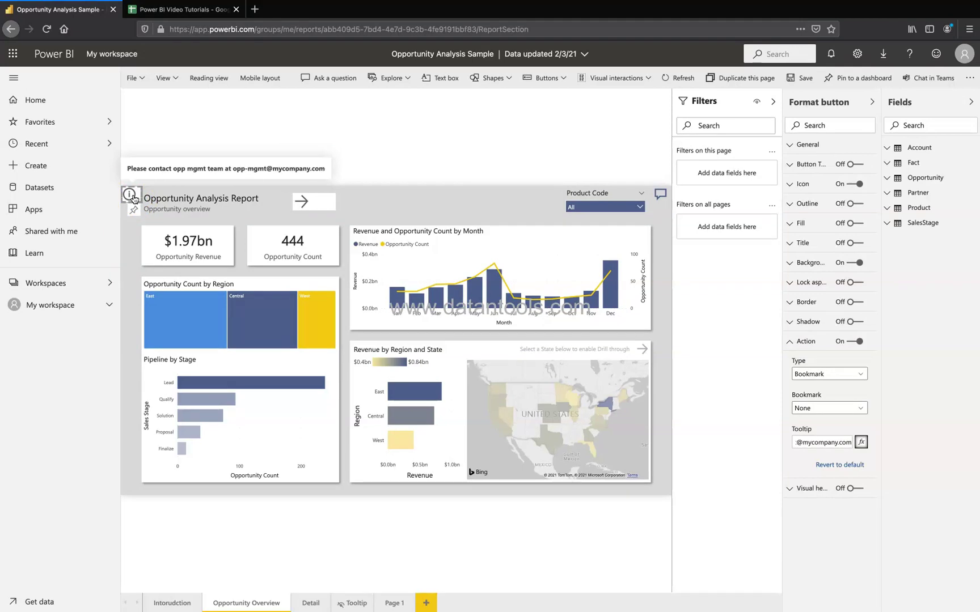
# Step: Switch the info button's action type from Bookmark to Web URL
pyautogui.click(809, 375)
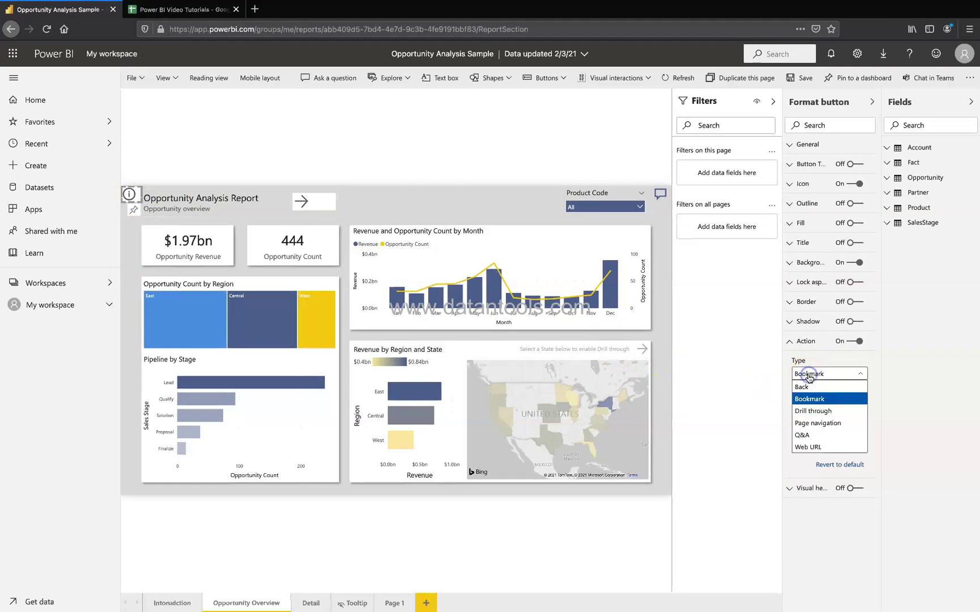
pyautogui.click(131, 195)
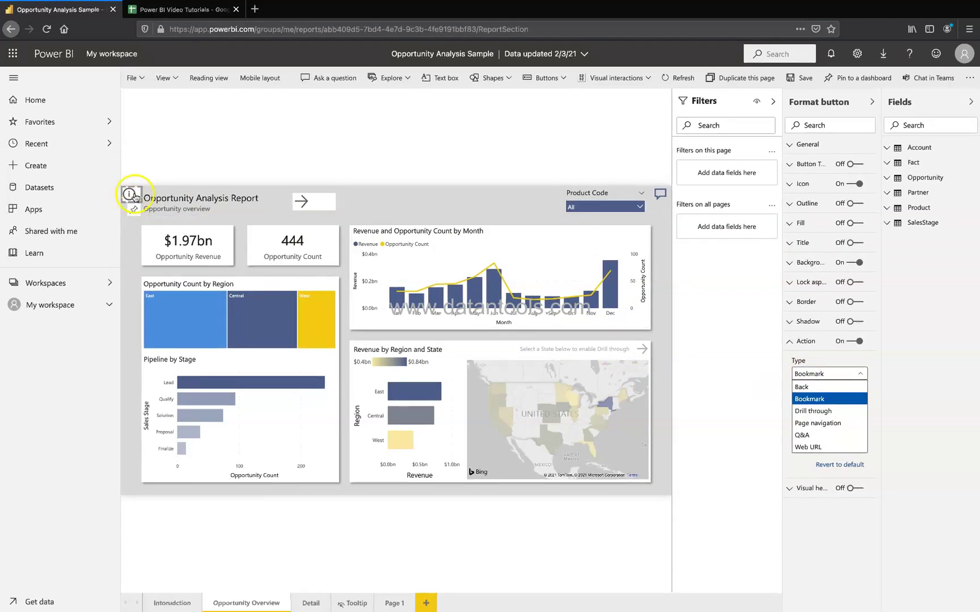
pyautogui.moveTo(134, 198)
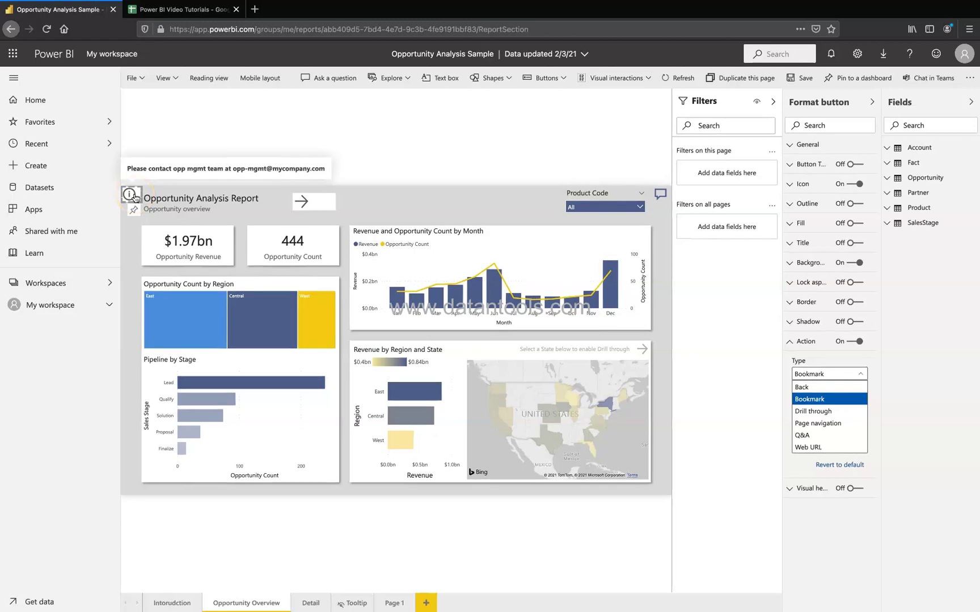
pyautogui.click(822, 447)
pyautogui.click(811, 407)
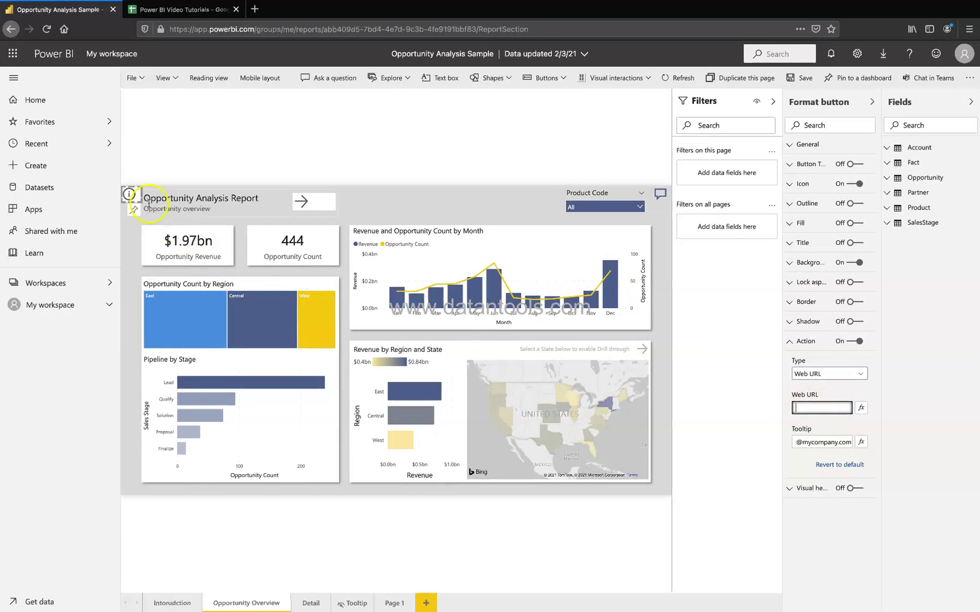
pyautogui.moveTo(134, 201)
pyautogui.click(638, 293)
pyautogui.click(361, 271)
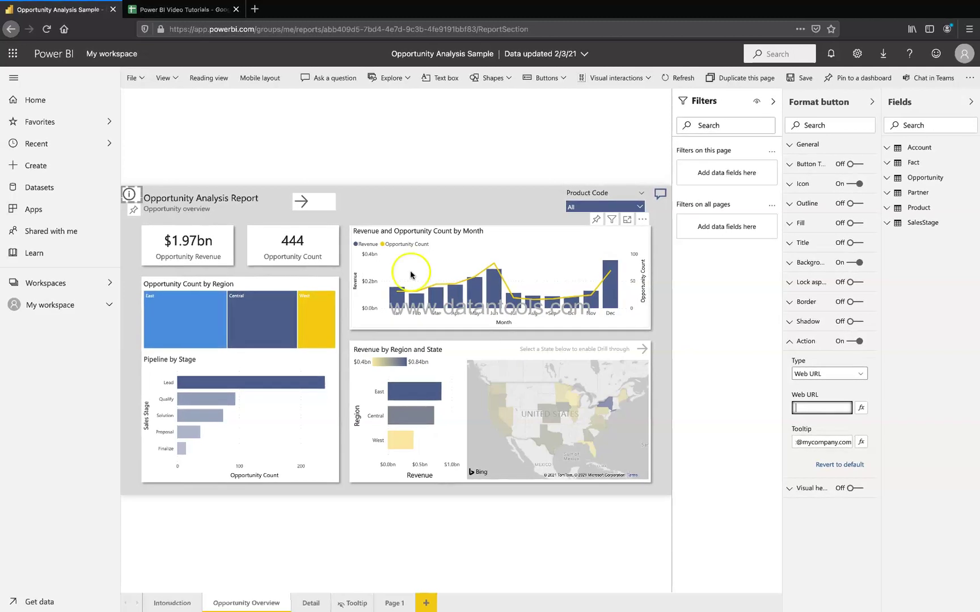
pyautogui.click(835, 407)
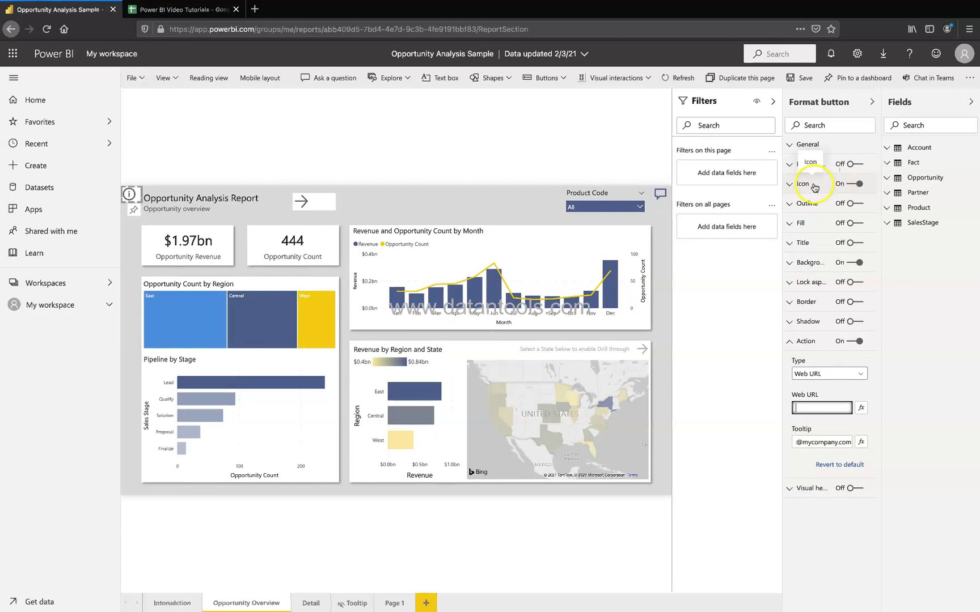
# Step: In the Icon settings, try the Help shape, then set the button icon to Reset
pyautogui.click(814, 185)
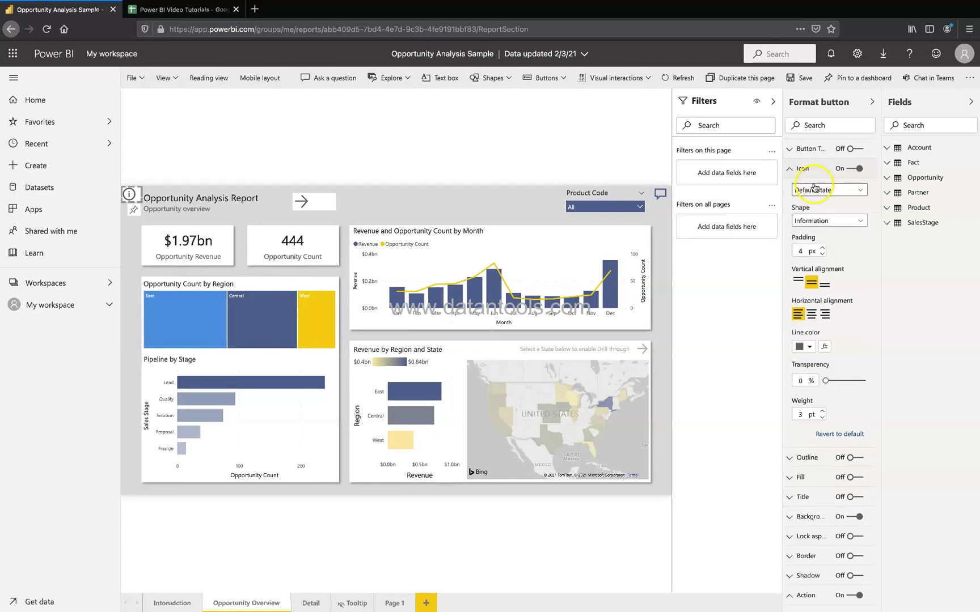
pyautogui.click(836, 222)
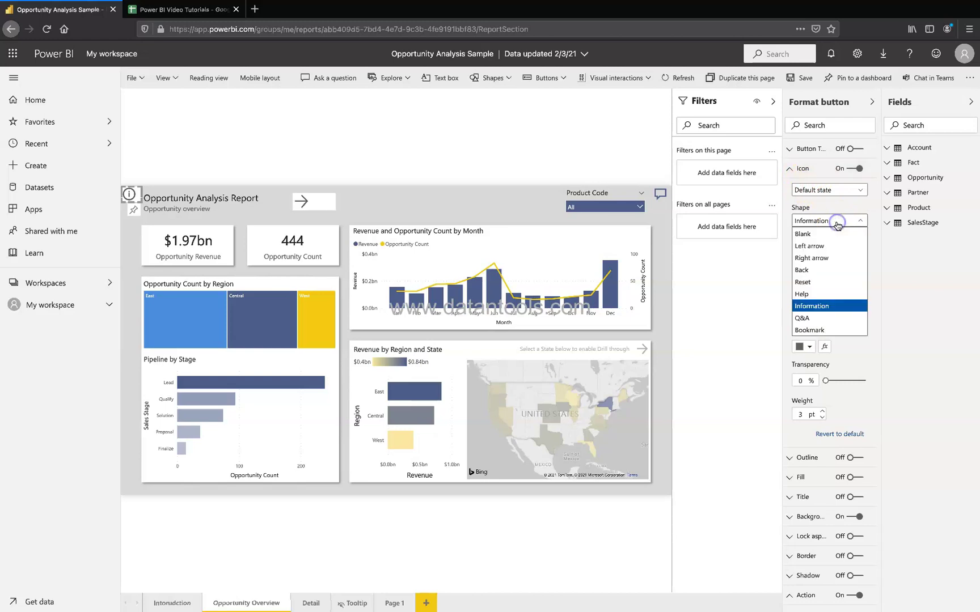
pyautogui.click(836, 307)
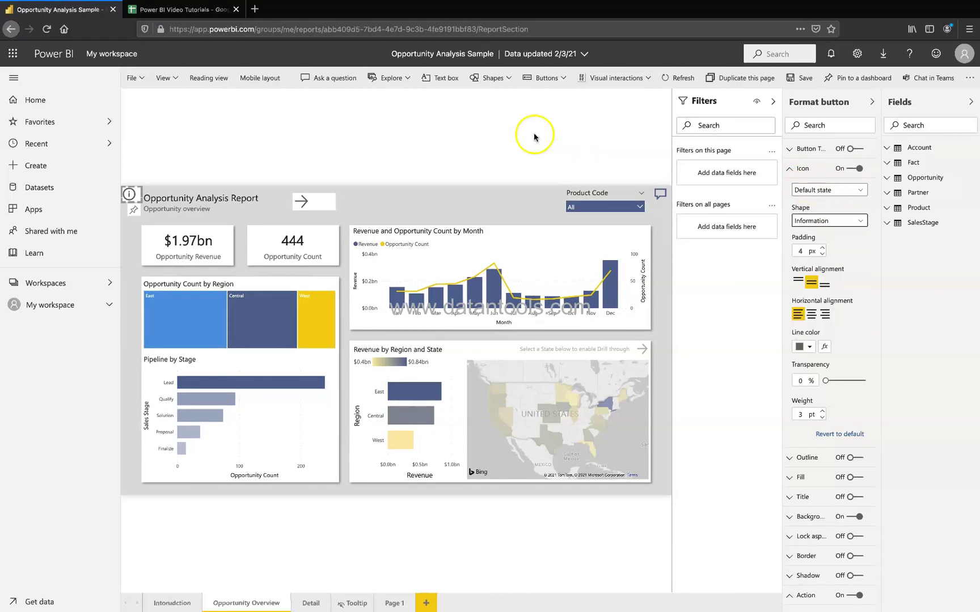
pyautogui.click(849, 223)
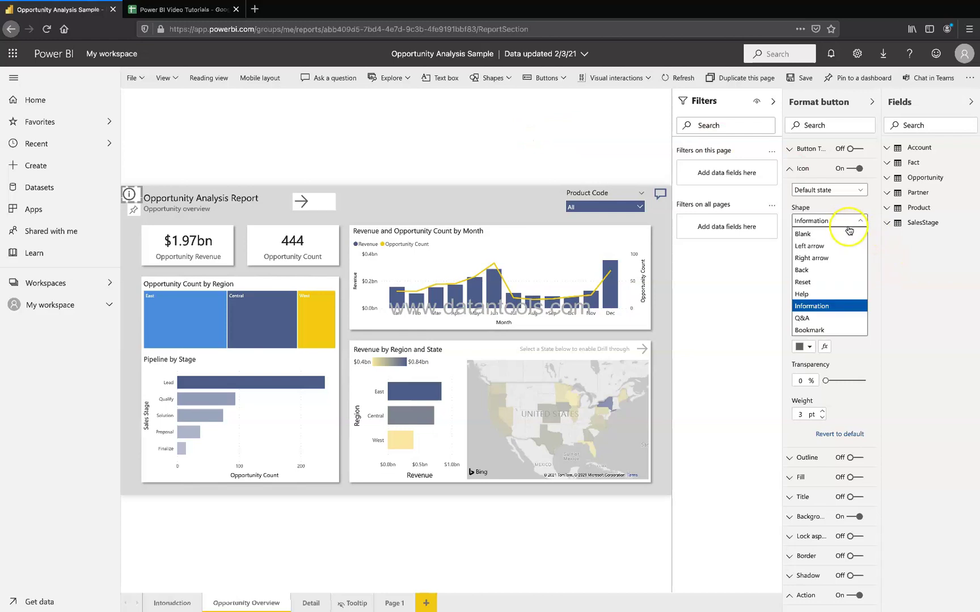
pyautogui.click(845, 299)
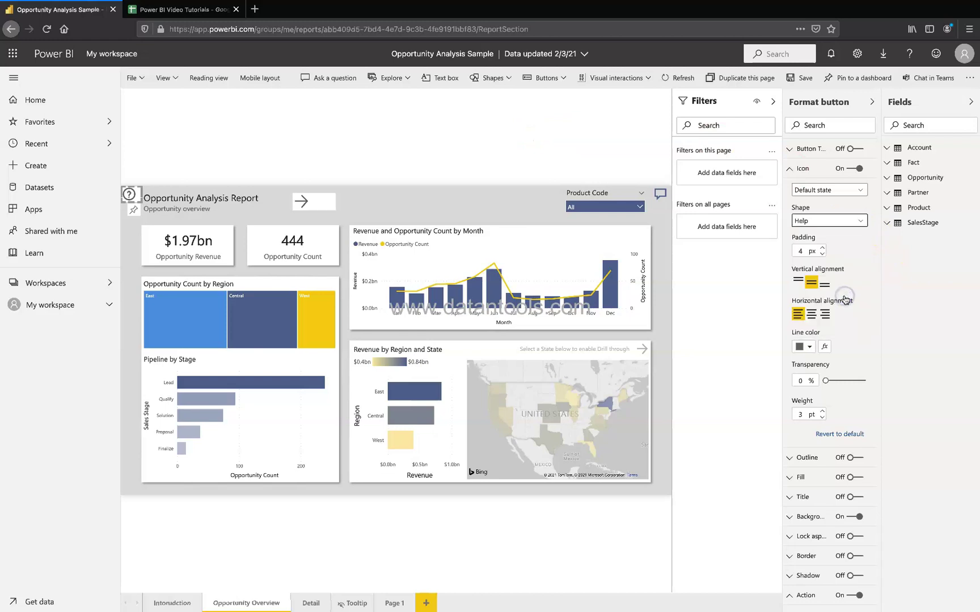
pyautogui.click(845, 222)
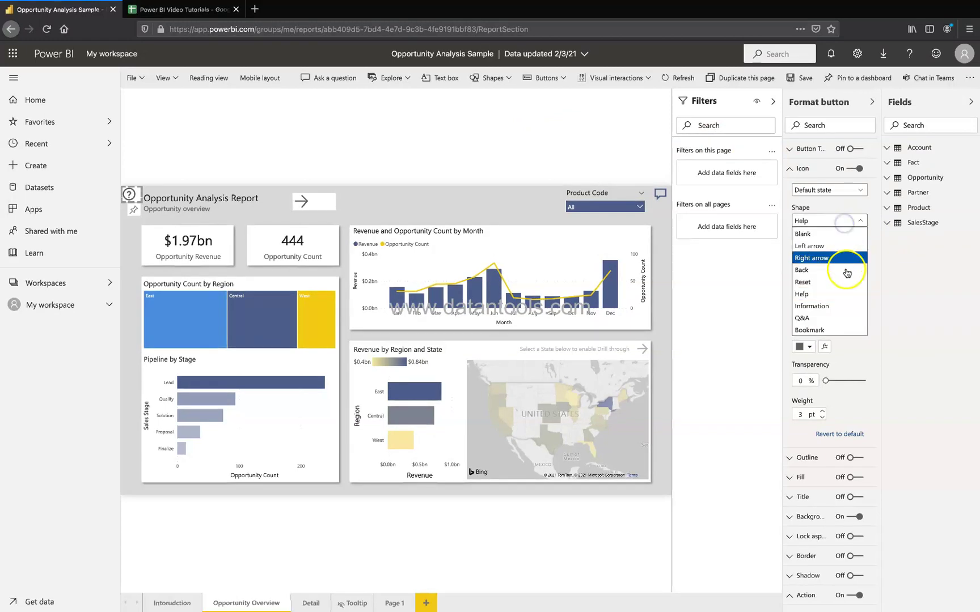
pyautogui.click(848, 280)
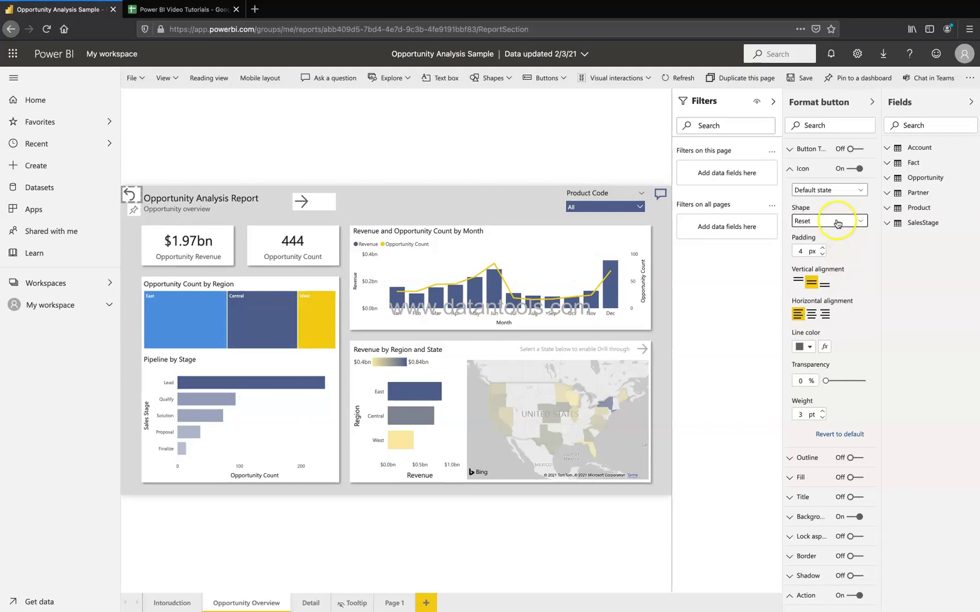
pyautogui.click(559, 84)
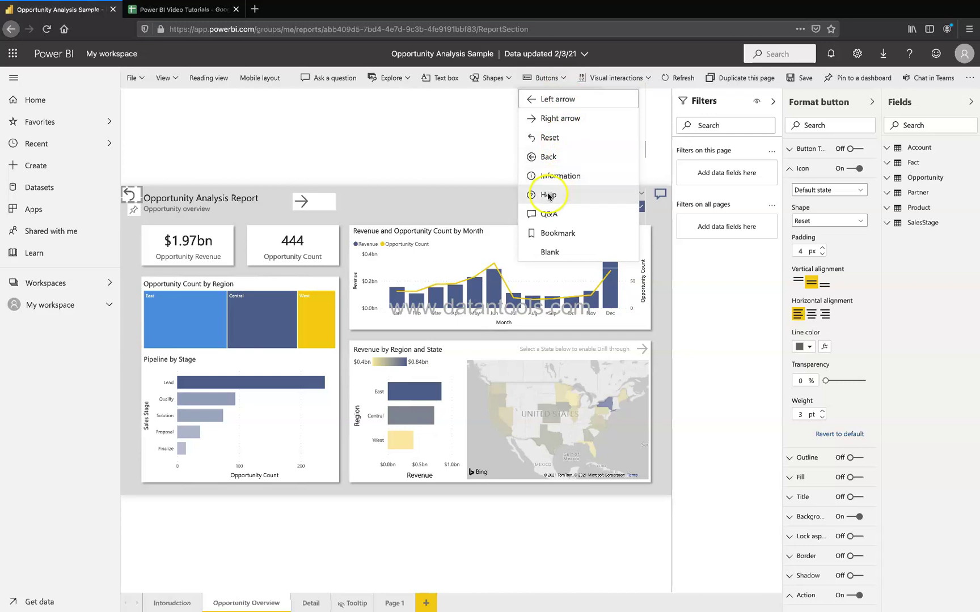
# Step: Set the button's icon shape back to Information
pyautogui.click(835, 223)
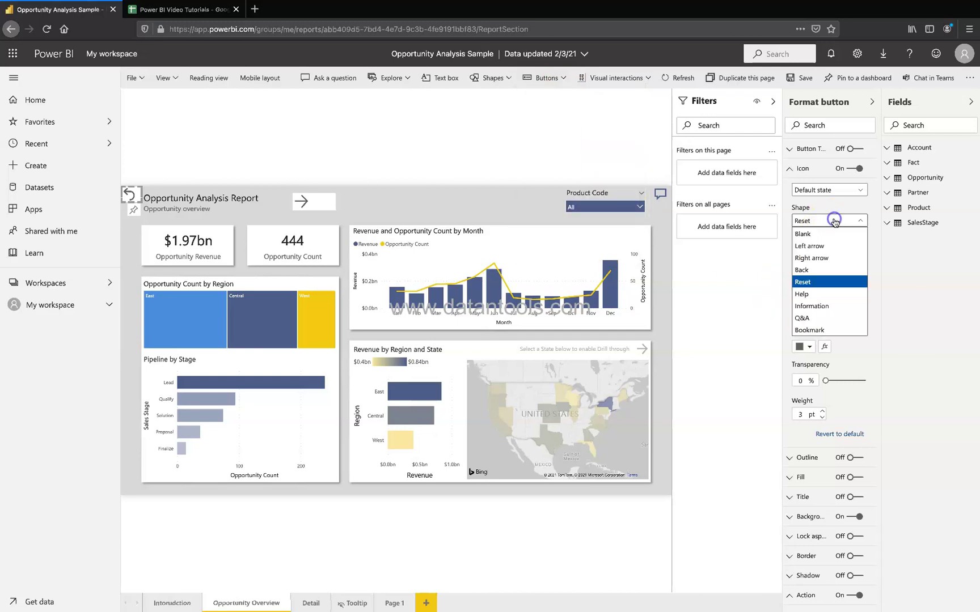
pyautogui.click(828, 306)
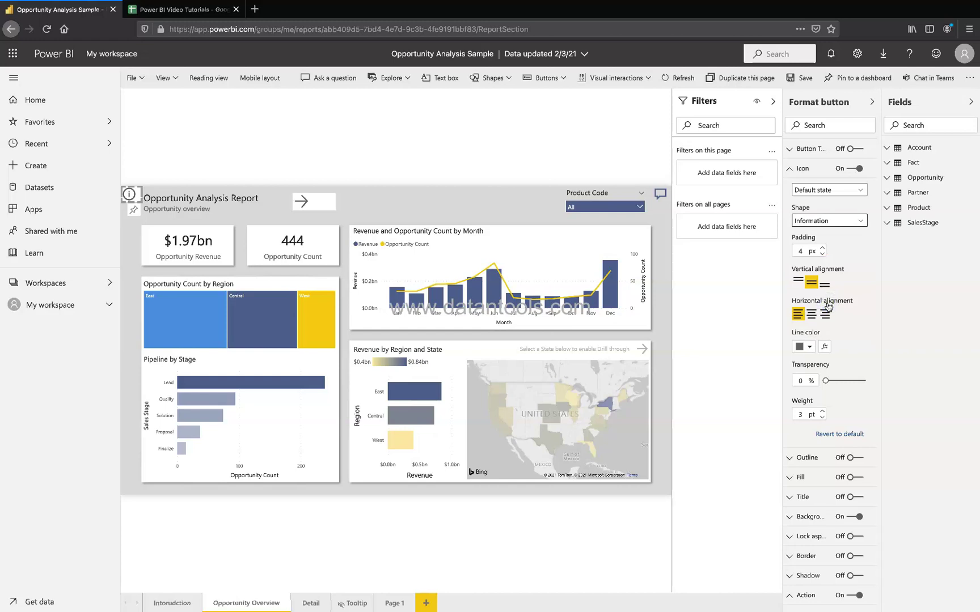